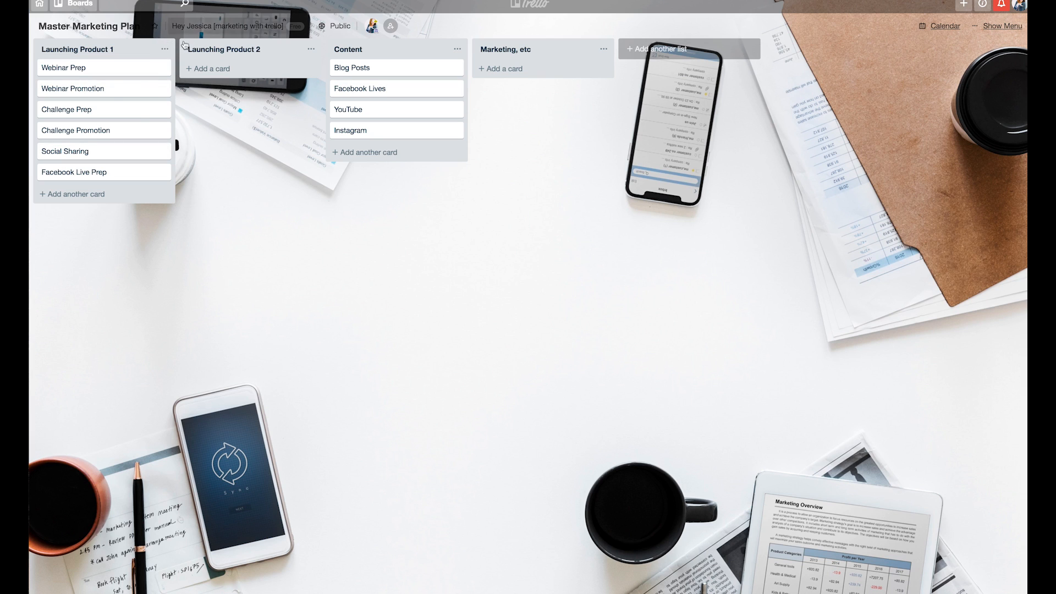
# Step: Add a card titled "Launch Product 1" on December 31, 2018 in the board's calendar view
pyautogui.click(943, 27)
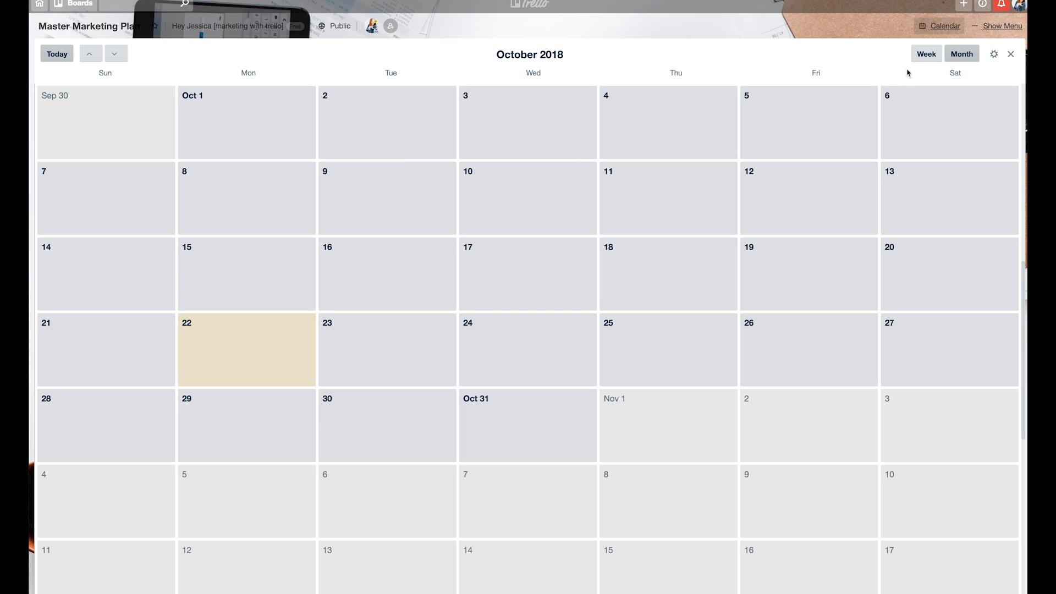
pyautogui.click(941, 26)
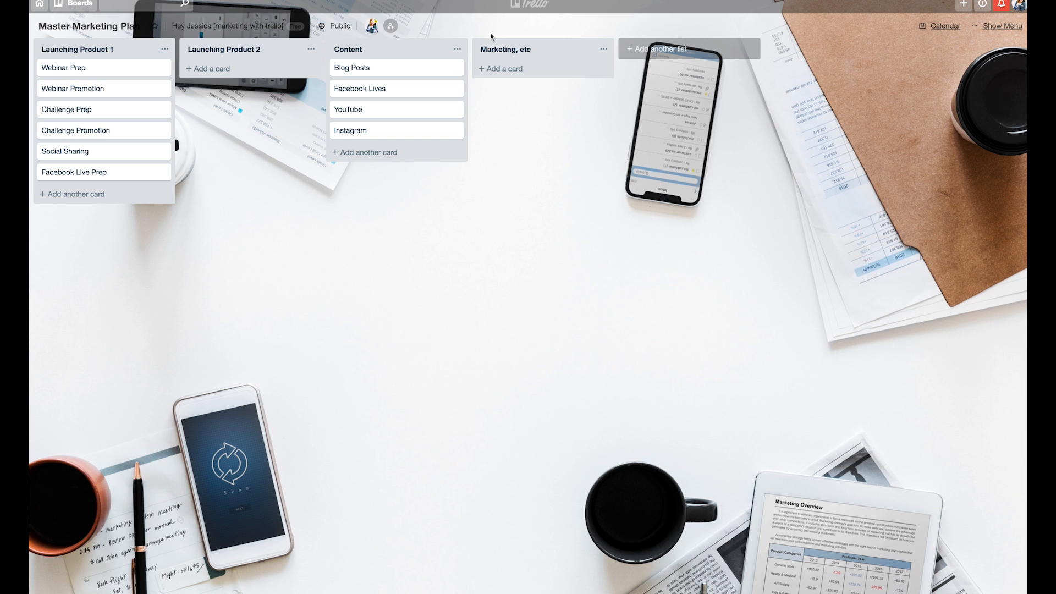
pyautogui.click(942, 25)
pyautogui.scroll(-5, 558, 270)
pyautogui.scroll(-6, 558, 270)
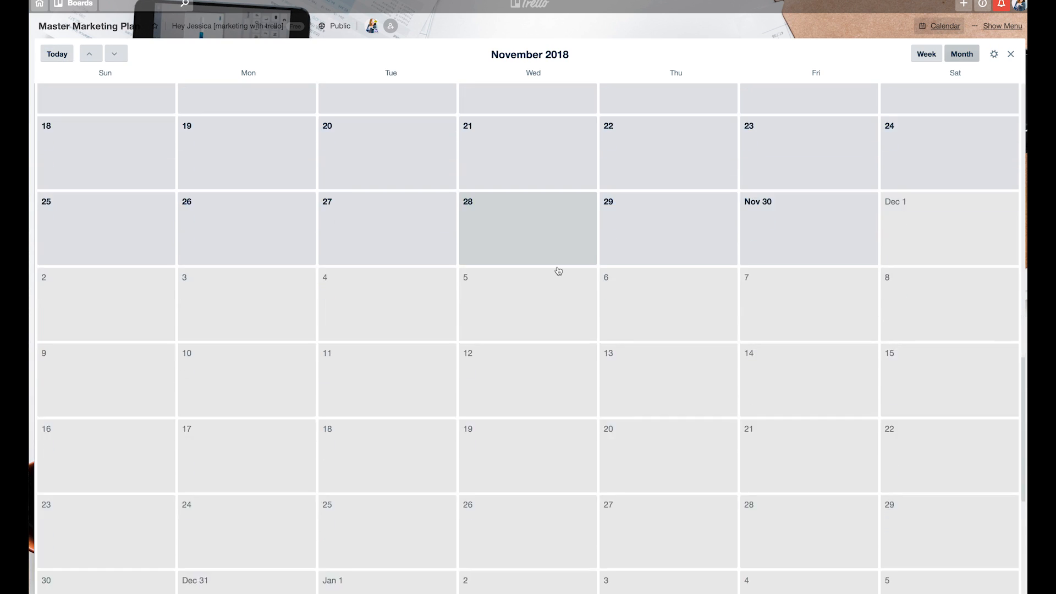
pyautogui.scroll(-1, 385, 393)
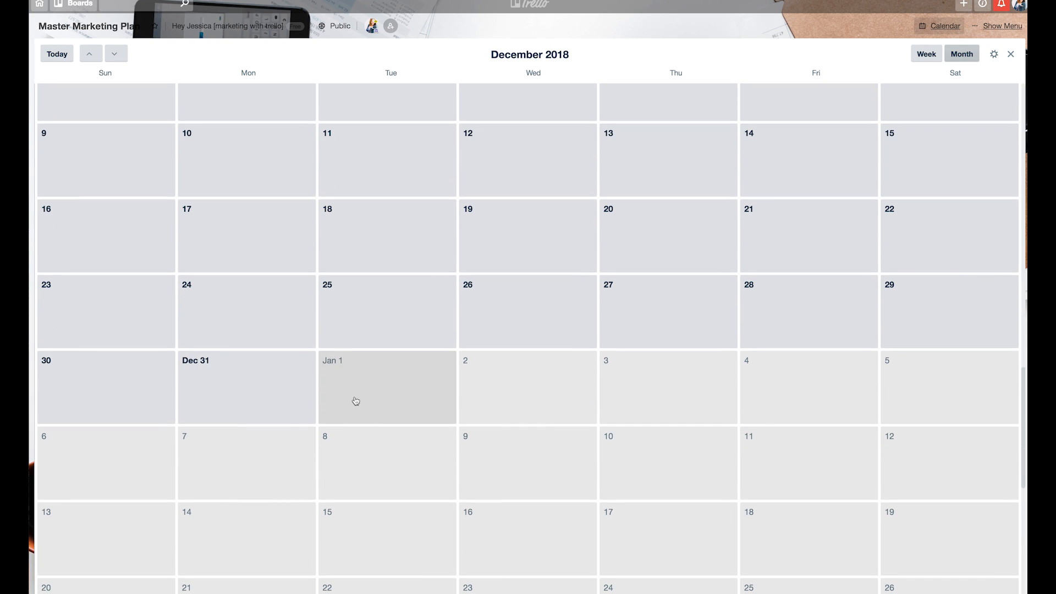
pyautogui.click(263, 396)
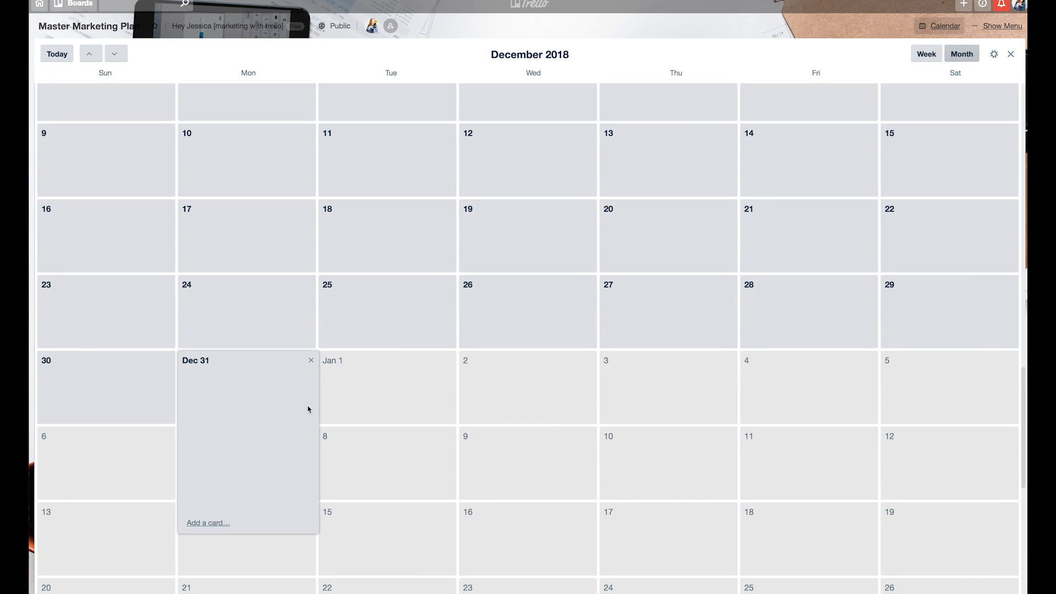
pyautogui.click(218, 523)
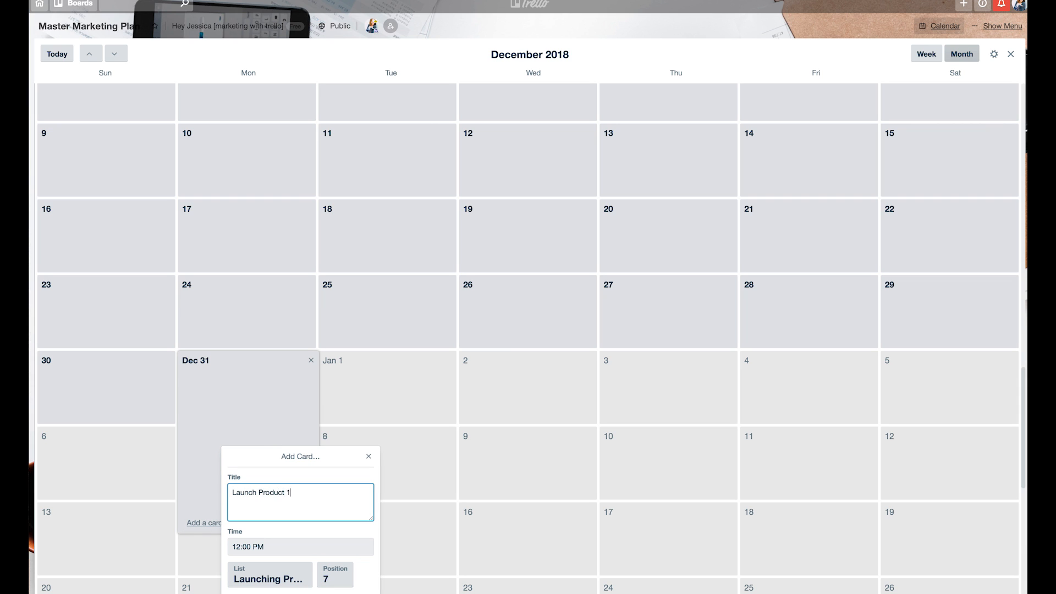
pyautogui.press('Return')
pyautogui.click(311, 361)
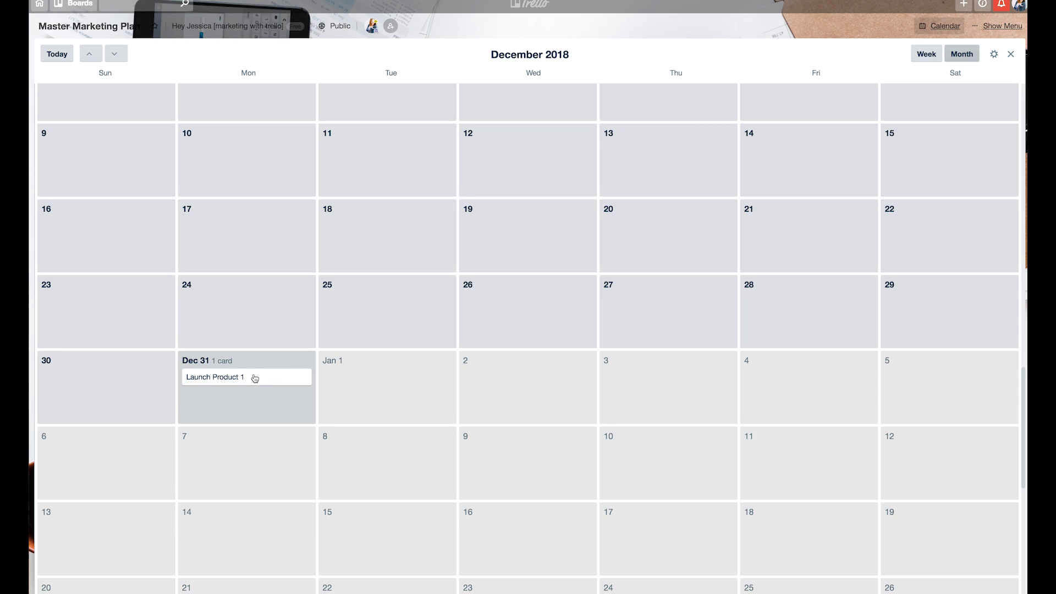
# Step: Add a card titled "start promoting webinar for next week's launch" on December 24 in the calendar
pyautogui.scroll(1, 255, 378)
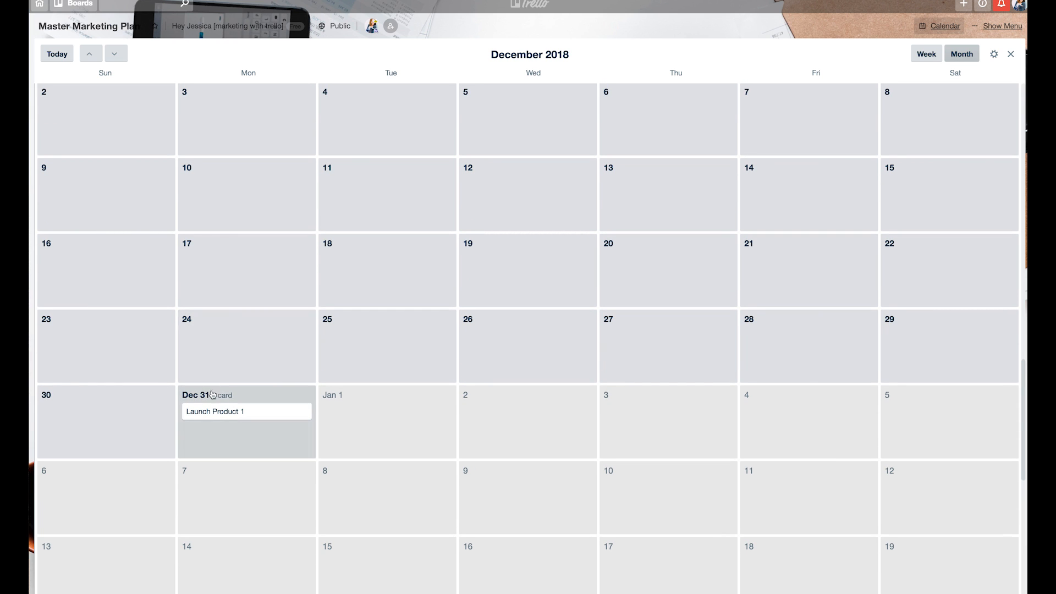
pyautogui.click(224, 344)
pyautogui.click(245, 482)
pyautogui.write("start promoting webinar for next week's launch")
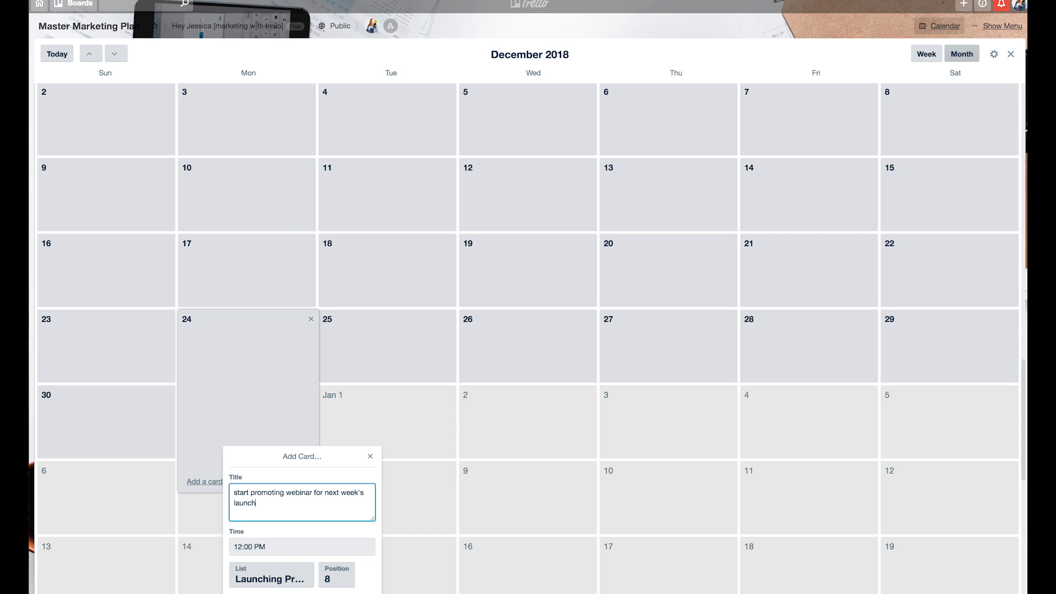
pyautogui.press('Return')
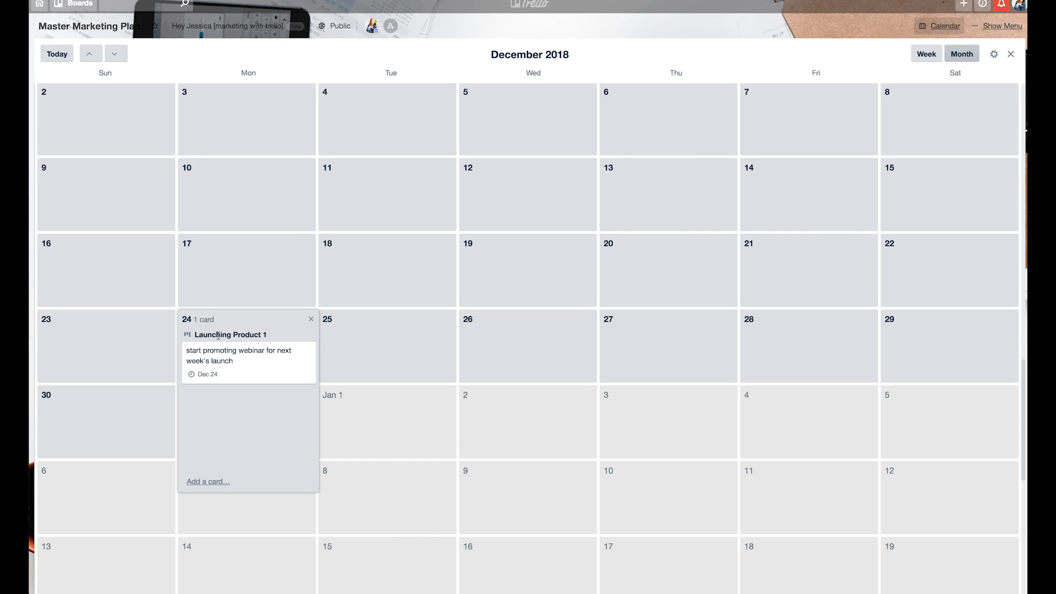
# Step: Add a checklist with the items "post on Facebook", "Facebook ad" and "Instagram ad" to the December 24 webinar promotion card
pyautogui.click(233, 363)
pyautogui.click(467, 238)
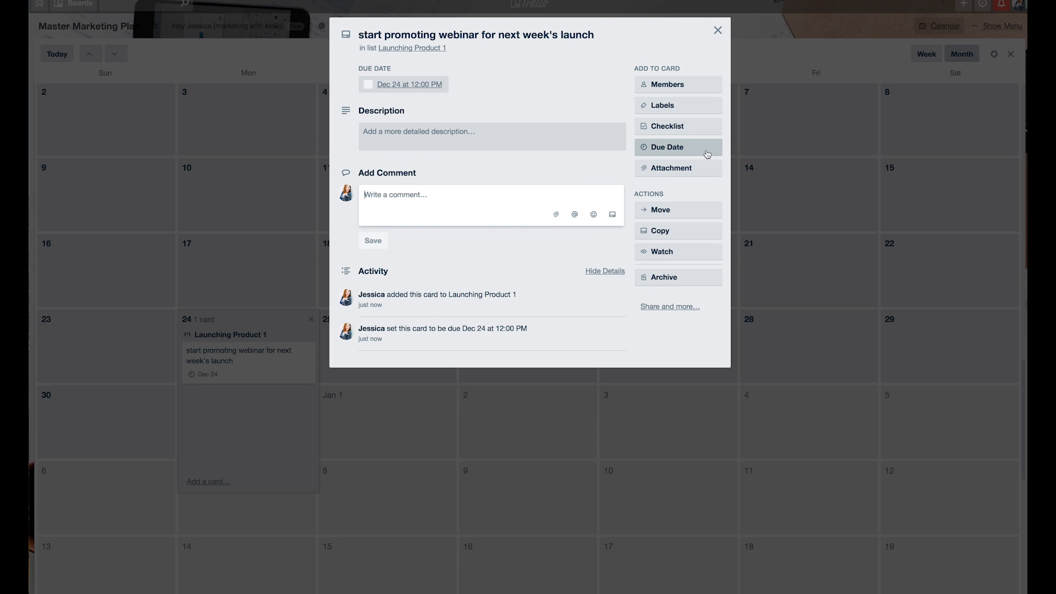
pyautogui.click(667, 126)
pyautogui.click(660, 237)
pyautogui.write('post on Facebook')
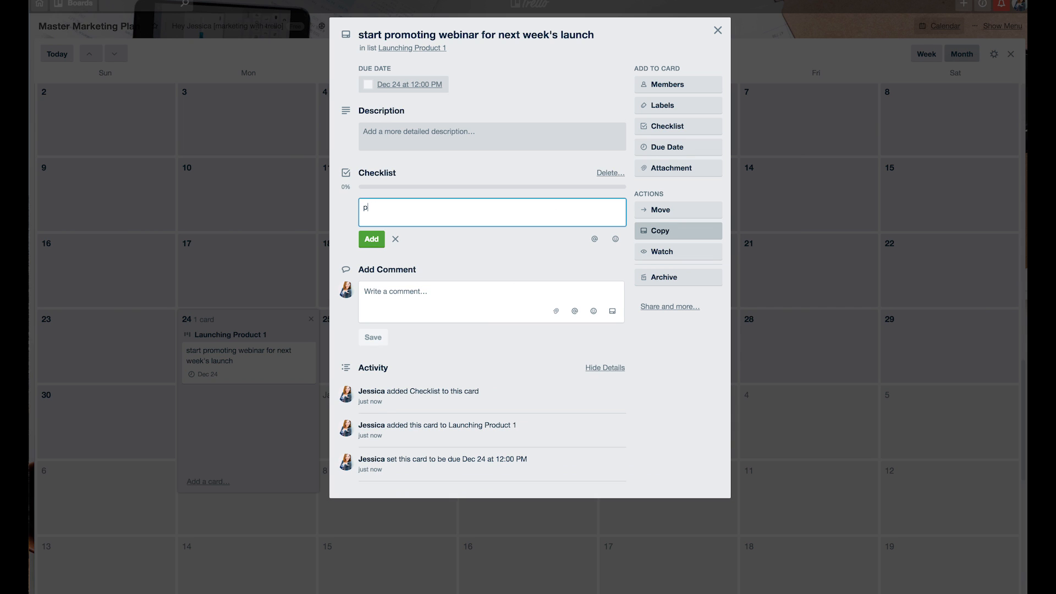
pyautogui.press('Return')
pyautogui.write('Facebook ad')
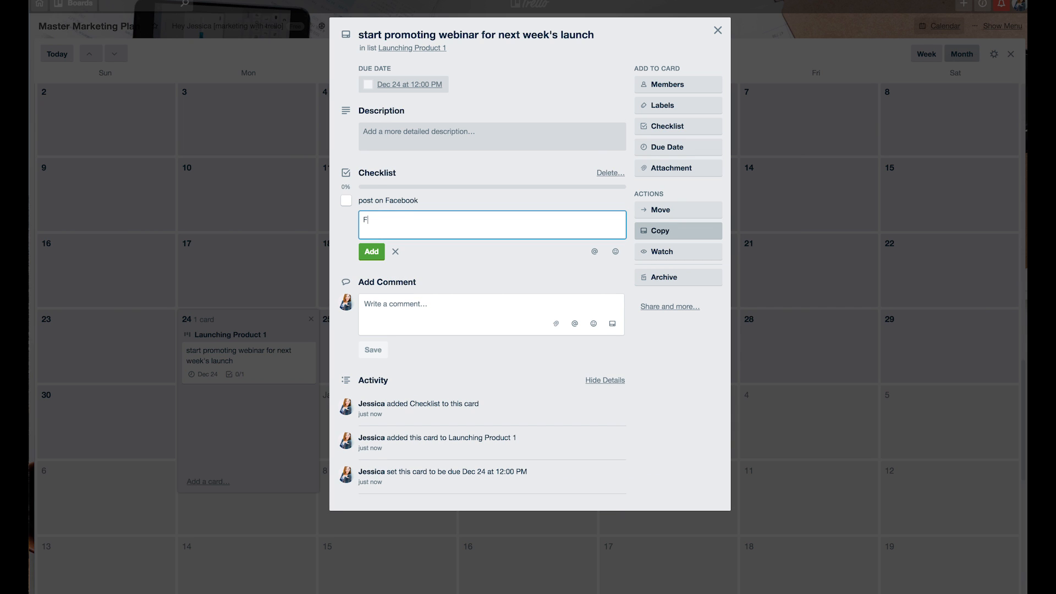
pyautogui.press('Return')
pyautogui.write('Instagram ad')
pyautogui.press('Return')
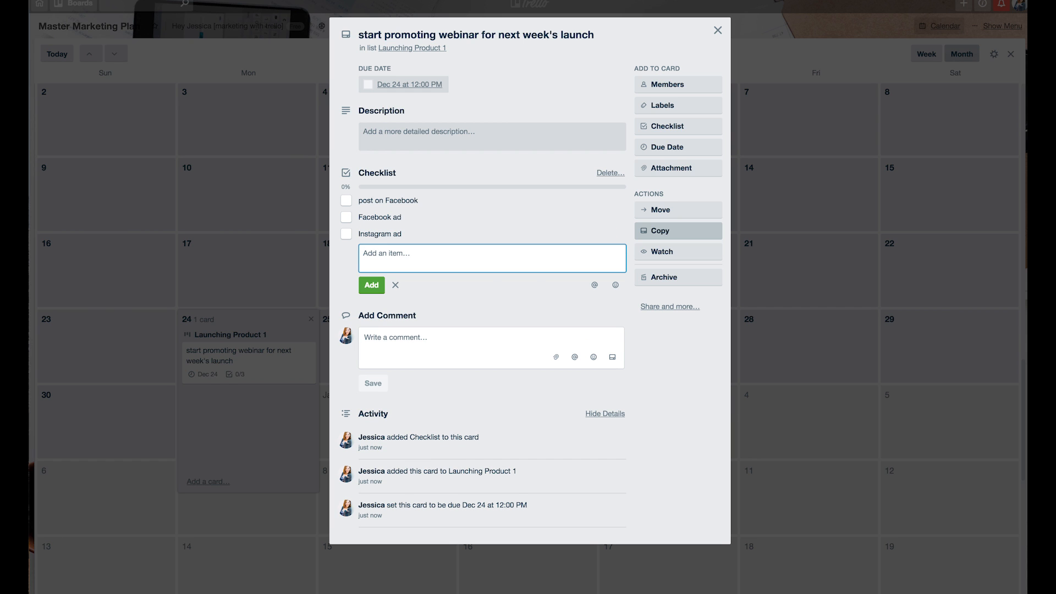
pyautogui.click(396, 285)
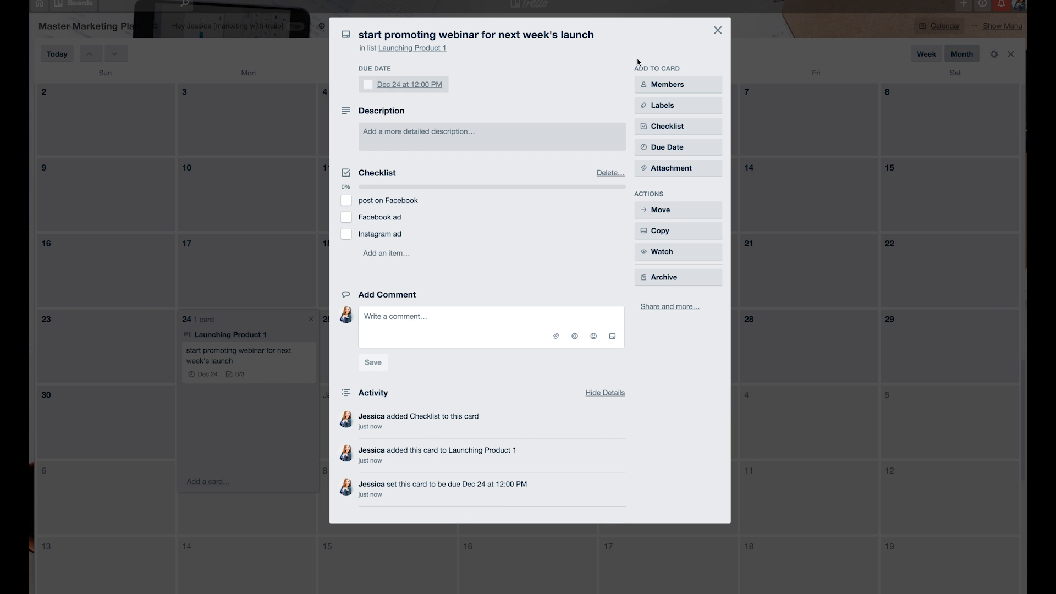
pyautogui.click(718, 30)
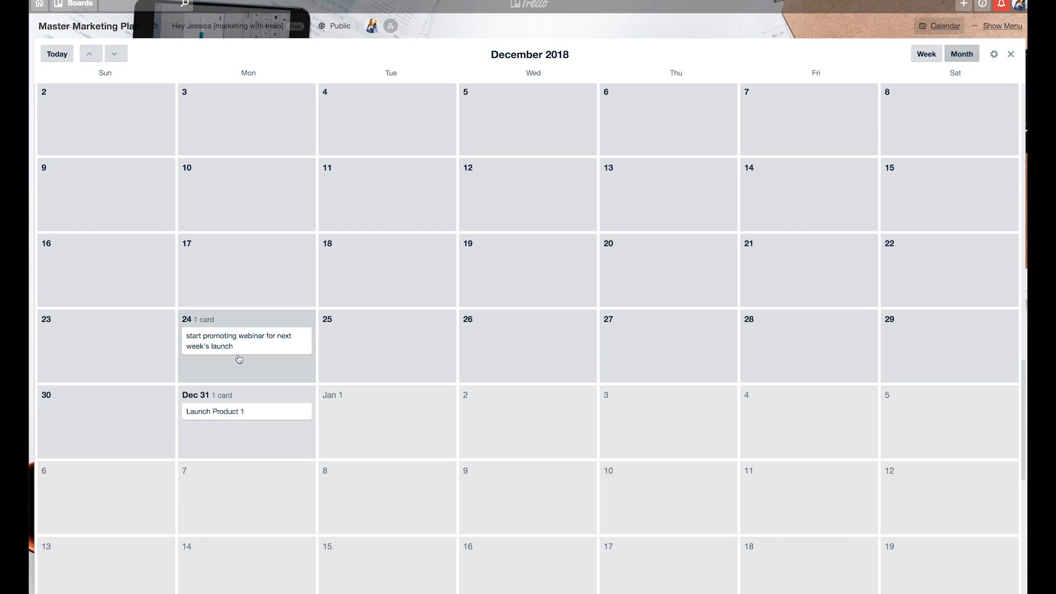
# Step: Add a card titled "awareness facebook ad starts running" on October 29, assigned to the "Marketing, etc" list
pyautogui.scroll(10, 239, 358)
pyautogui.scroll(-8, 239, 359)
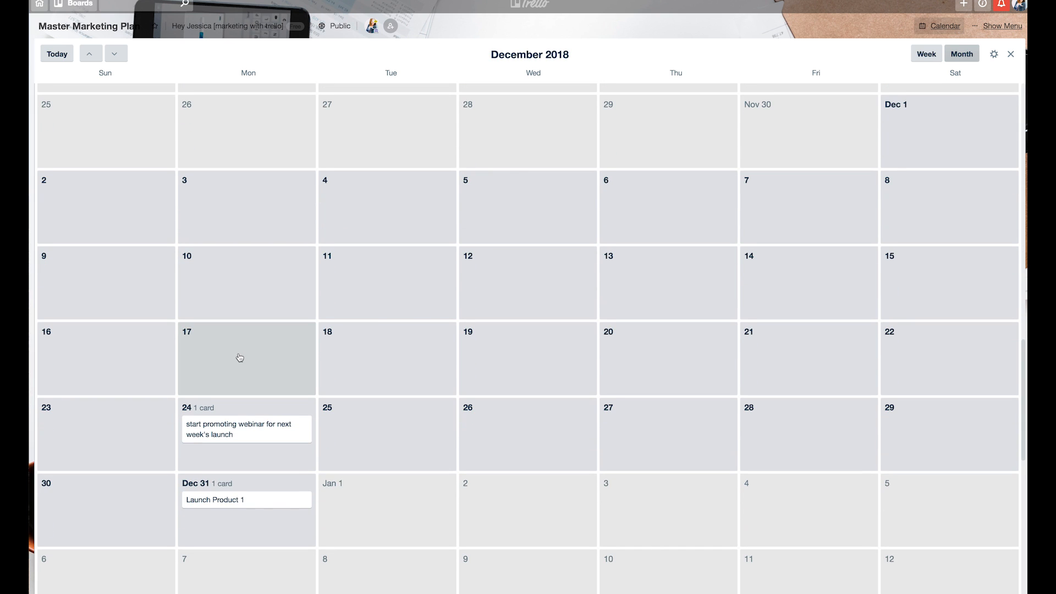
pyautogui.scroll(3, 239, 357)
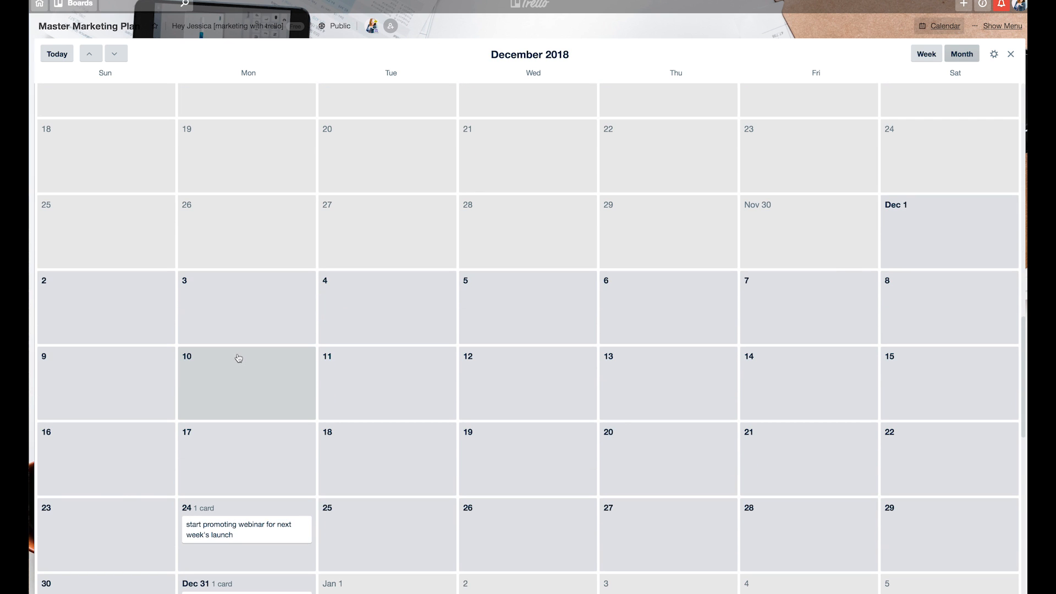
pyautogui.scroll(10, 238, 353)
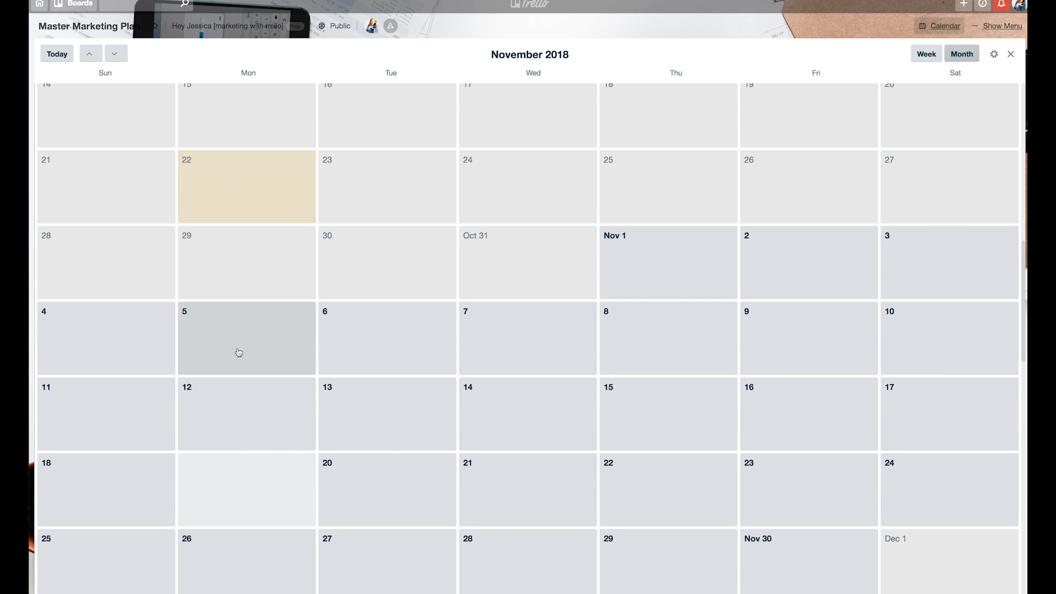
pyautogui.click(224, 275)
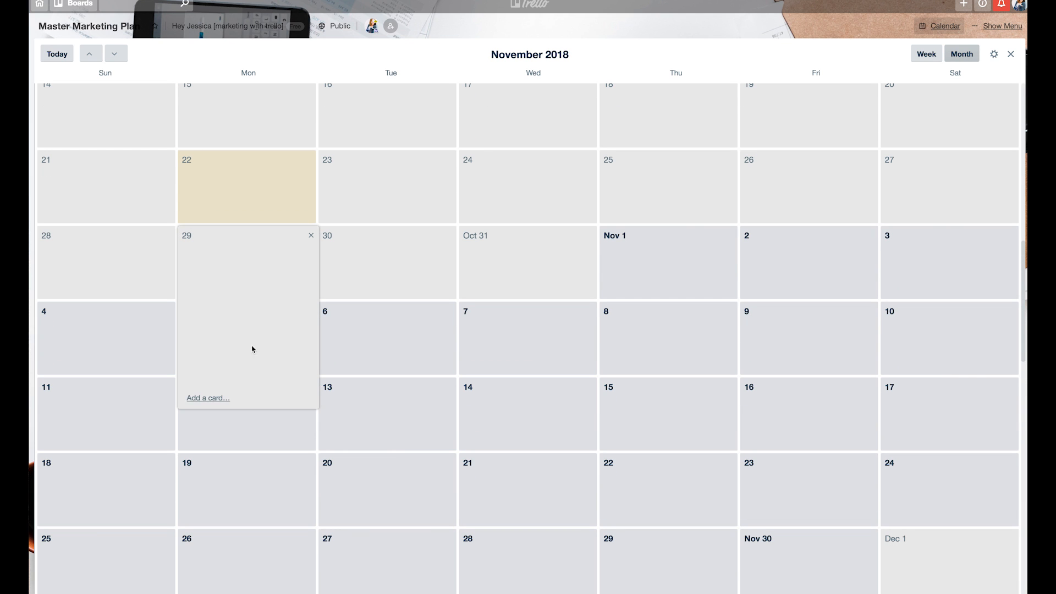
pyautogui.click(255, 399)
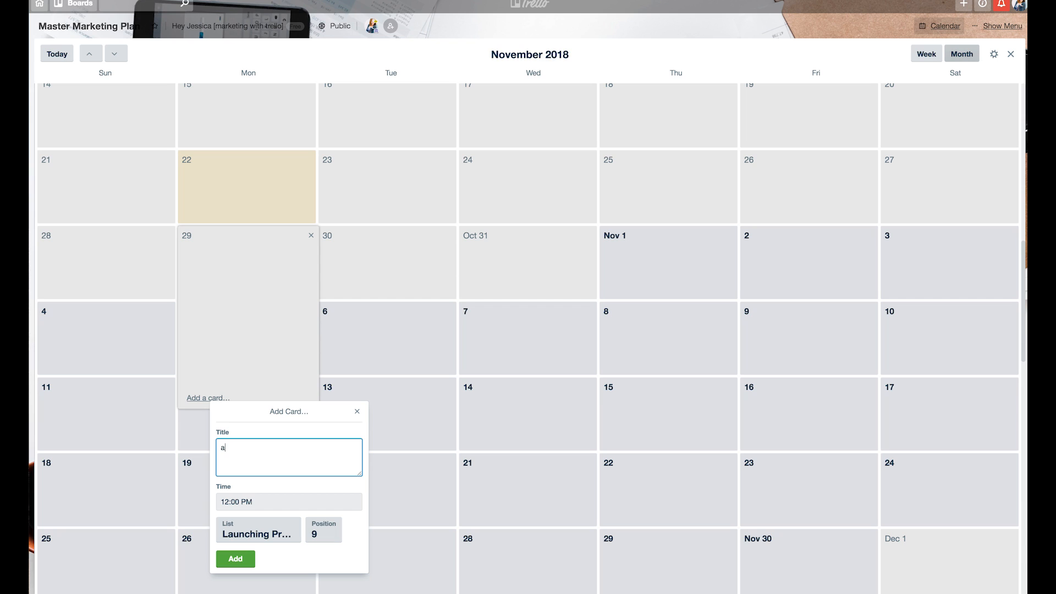
pyautogui.write('awareness facebook ad starts running')
pyautogui.click(258, 531)
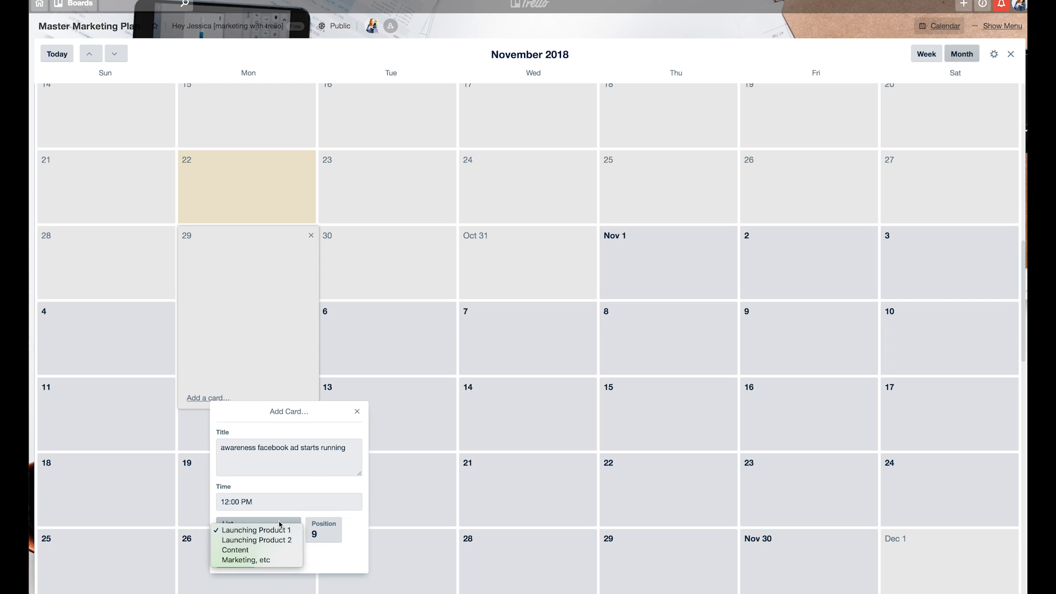
pyautogui.click(286, 559)
pyautogui.click(245, 563)
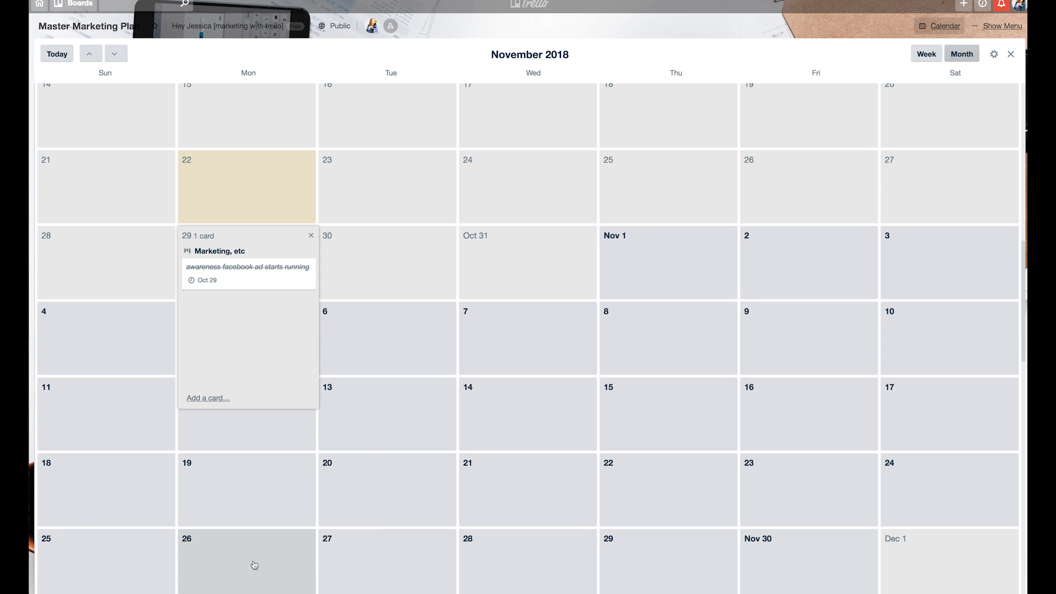
# Step: Save a comment on the October 29 card reading "copy:", "alfkdjf;alskjfd;alkfjds;lfkj" and "audience: cold audience, target video views"
pyautogui.click(257, 283)
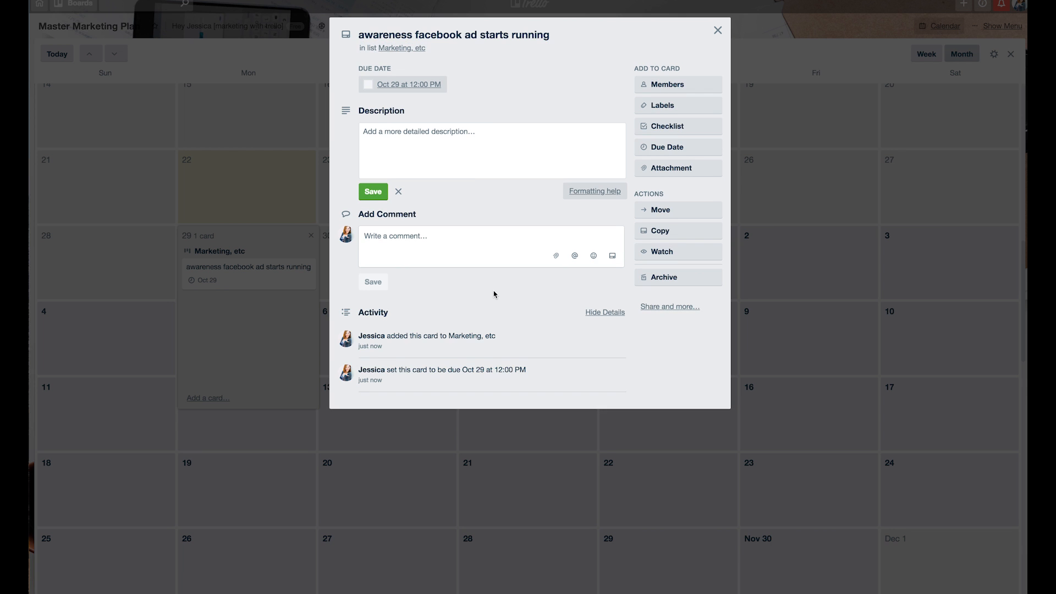
pyautogui.click(441, 257)
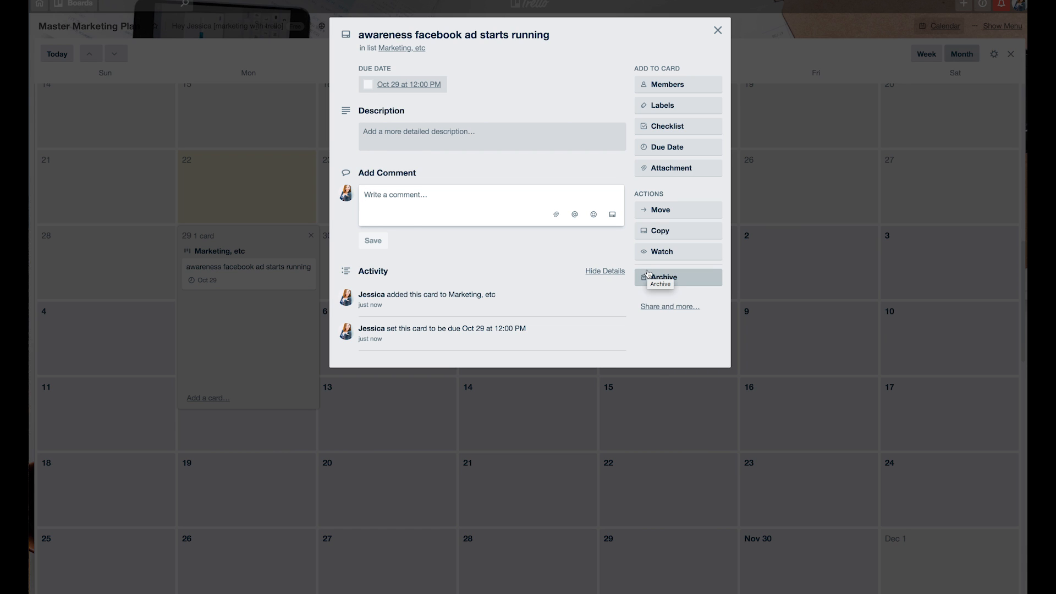
pyautogui.write('copy:')
pyautogui.press('Return')
pyautogui.press('Return')
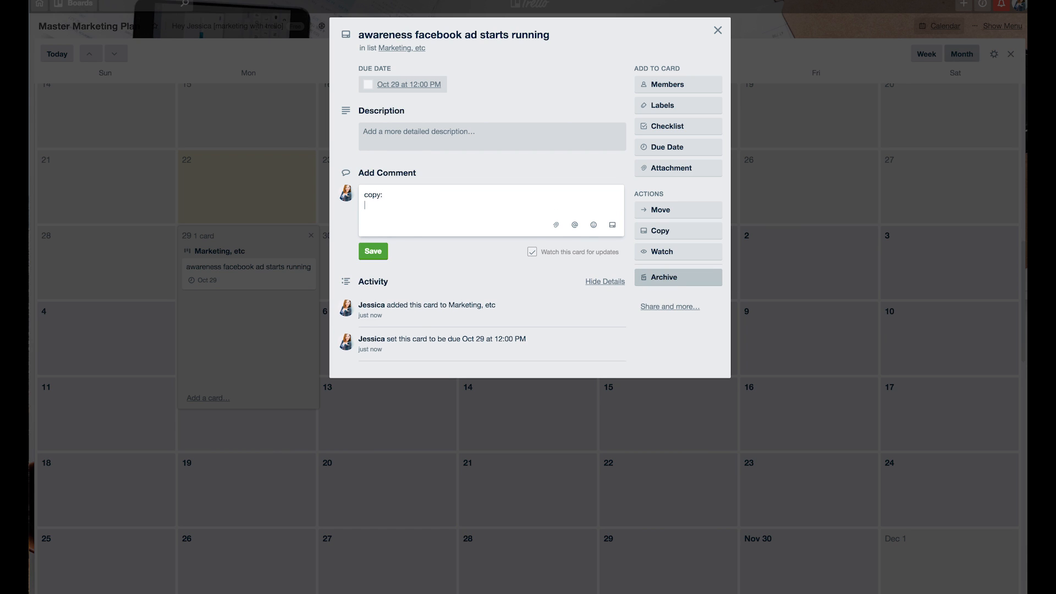
pyautogui.write('alfkdjf;alskjfd;alkfjds;lfkj')
pyautogui.press('Return')
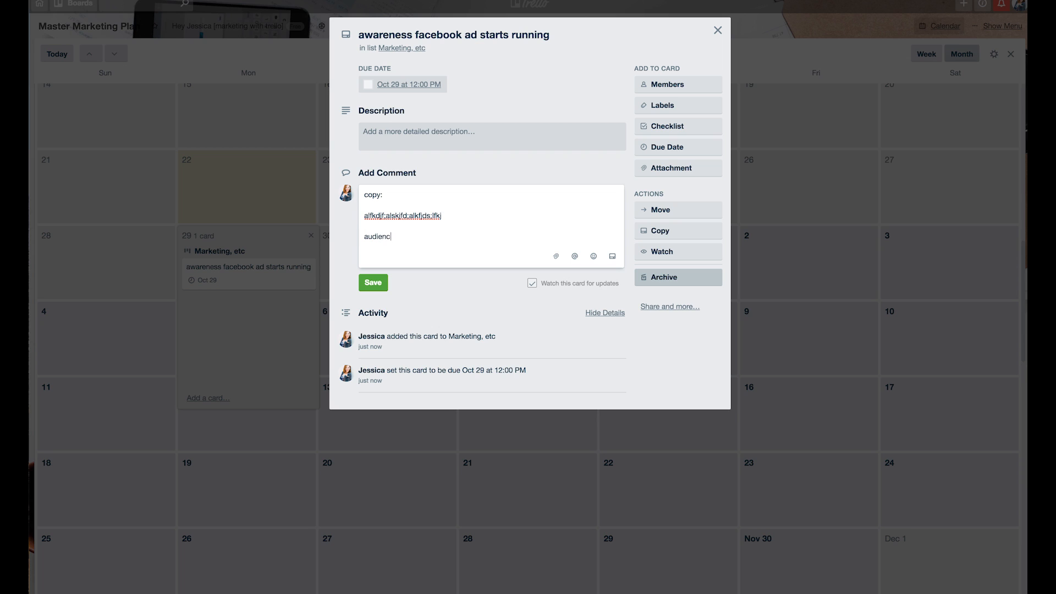
pyautogui.write('audience: cold audience, targe')
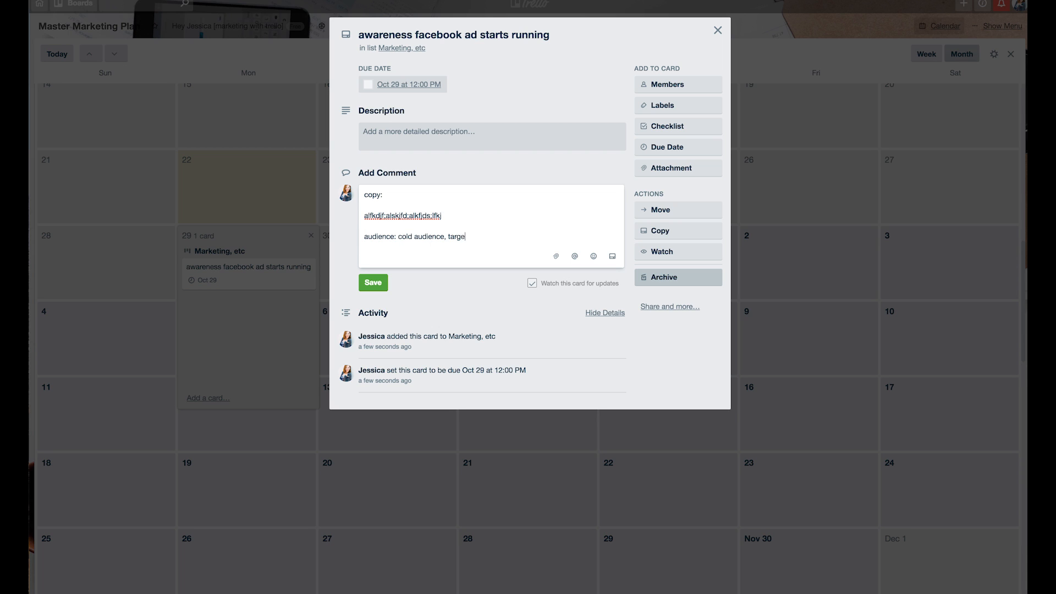
pyautogui.press('Return')
pyautogui.press('Return')
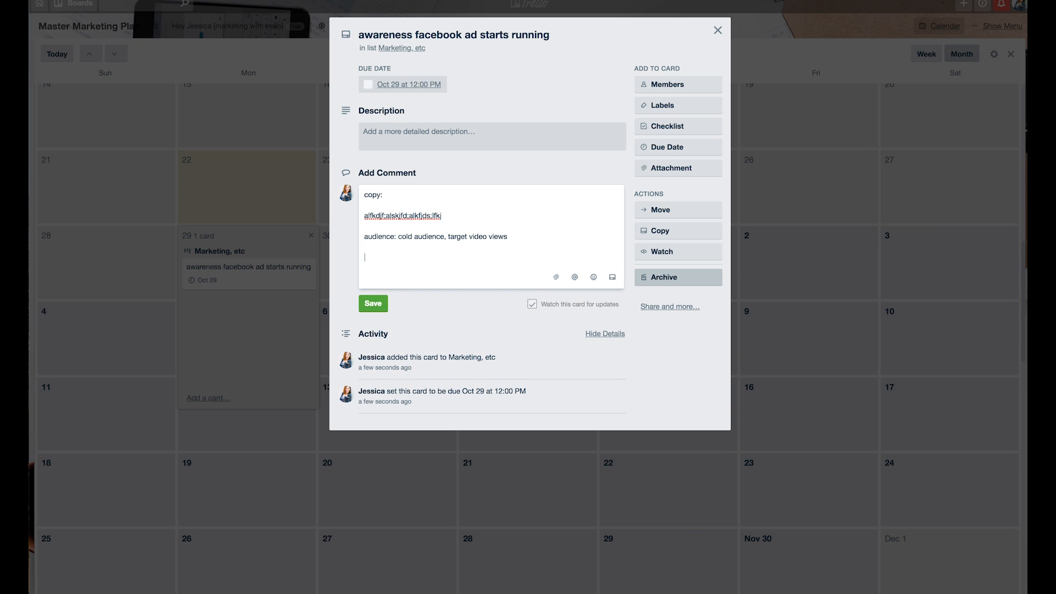
pyautogui.click(373, 304)
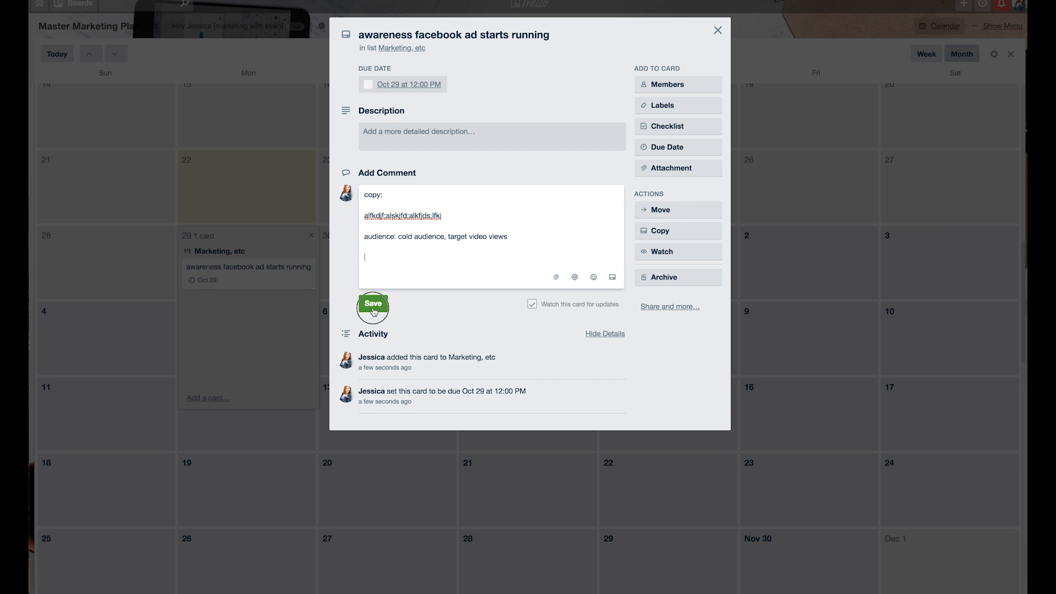
pyautogui.click(718, 29)
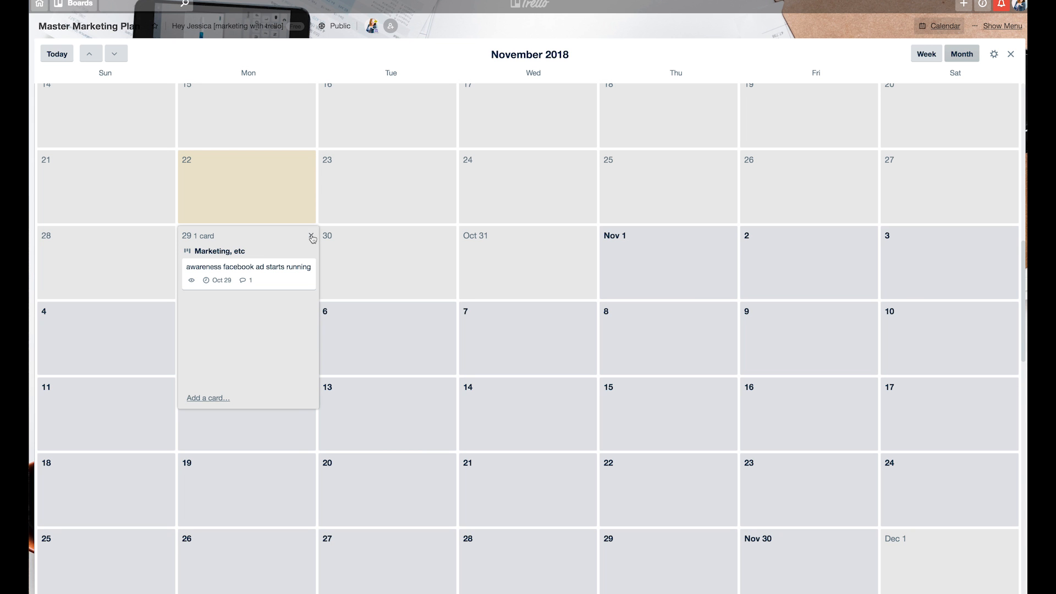
pyautogui.click(312, 238)
pyautogui.scroll(2, 252, 281)
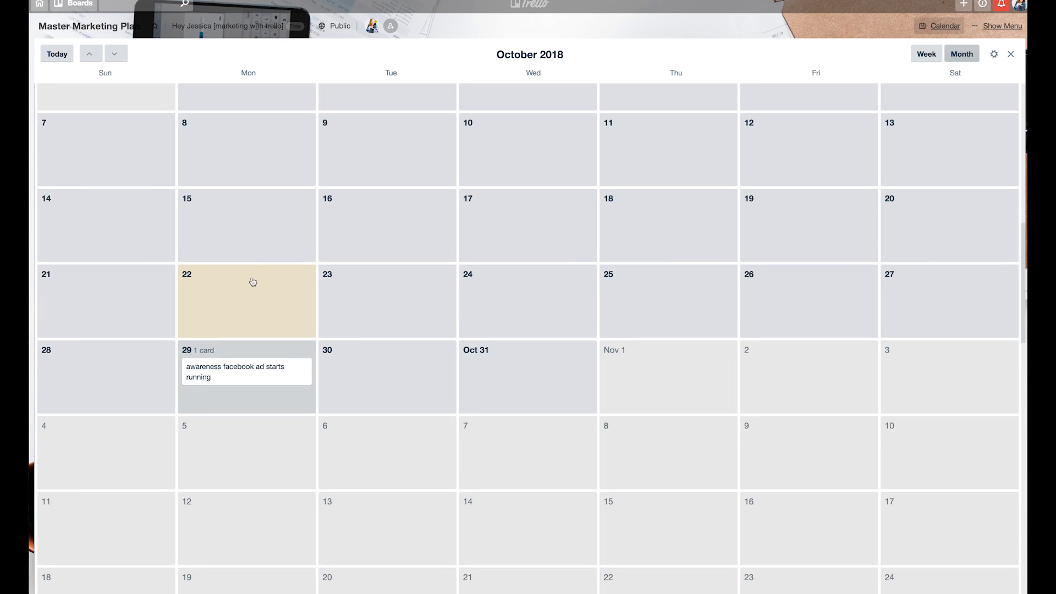
pyautogui.scroll(-2, 252, 282)
pyautogui.scroll(1, 236, 158)
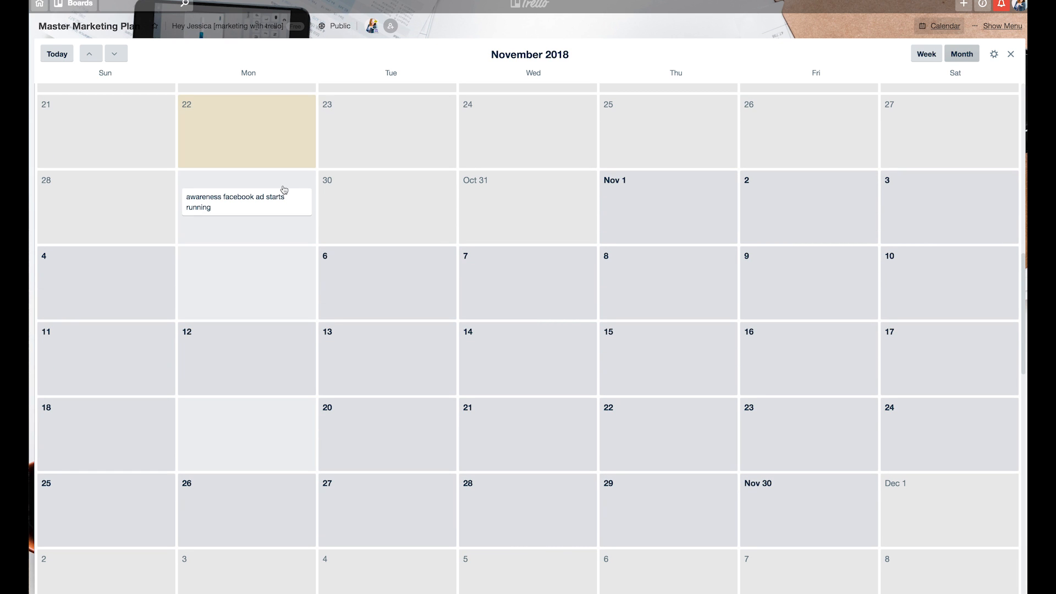
pyautogui.scroll(-5, 283, 192)
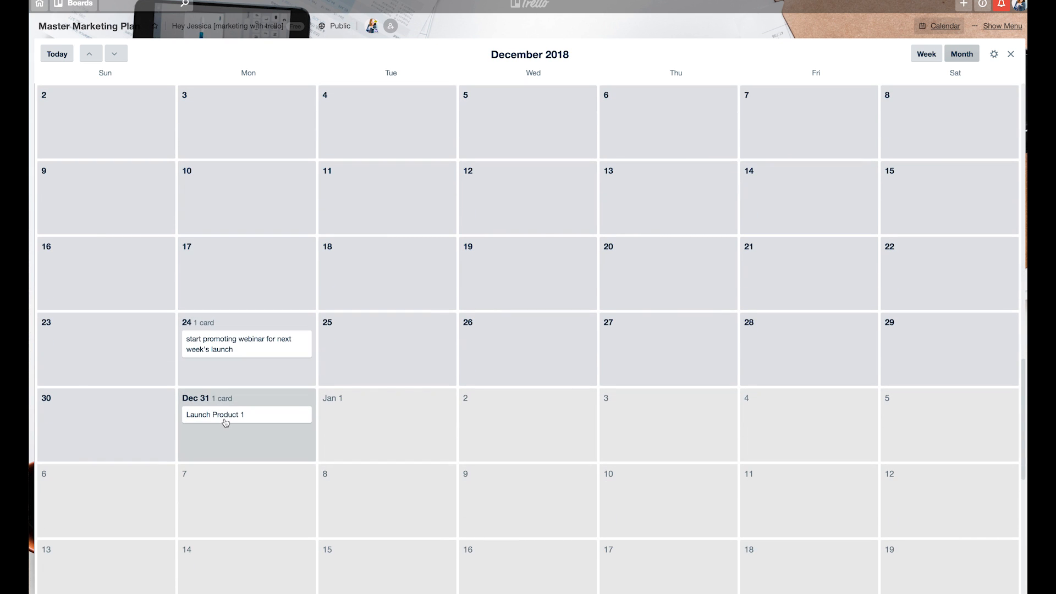
pyautogui.scroll(3, 254, 425)
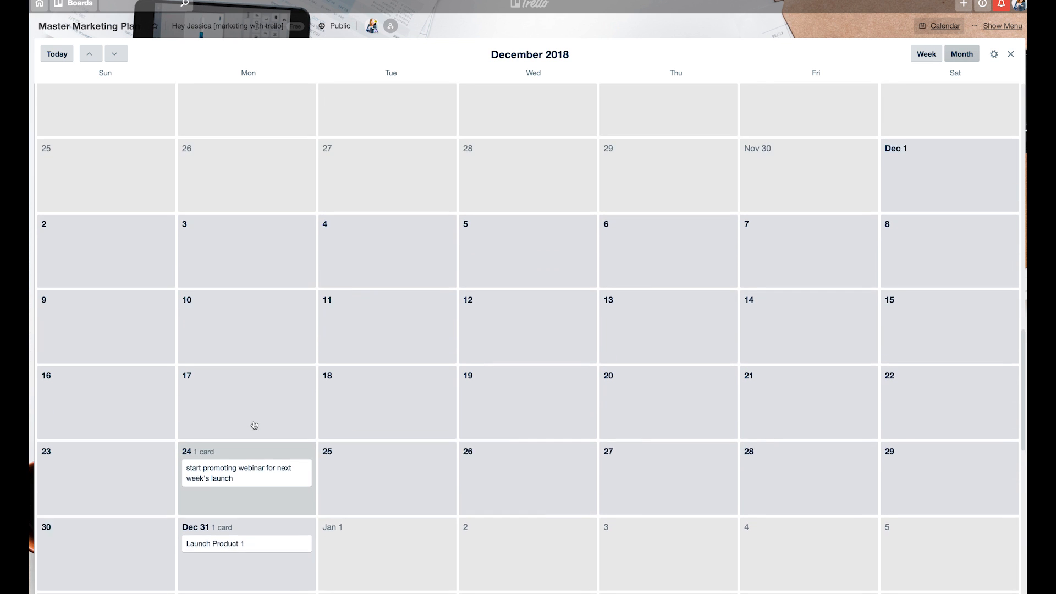
# Step: Leave the calendar view and add a card titled "Ad running for $1 trial for membership" to the "Marketing, etc" list
pyautogui.scroll(3, 274, 248)
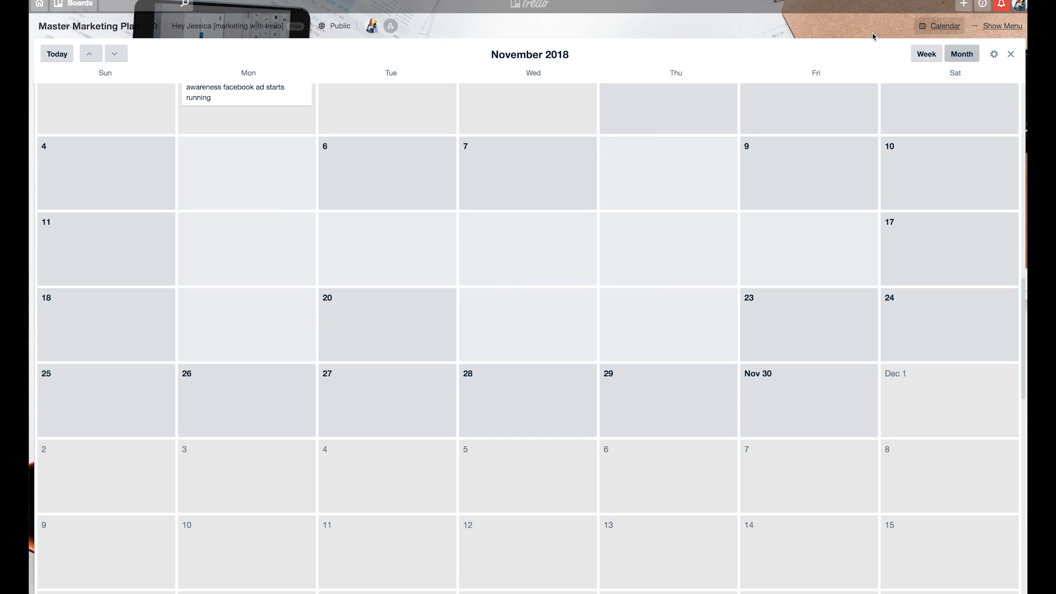
pyautogui.click(942, 26)
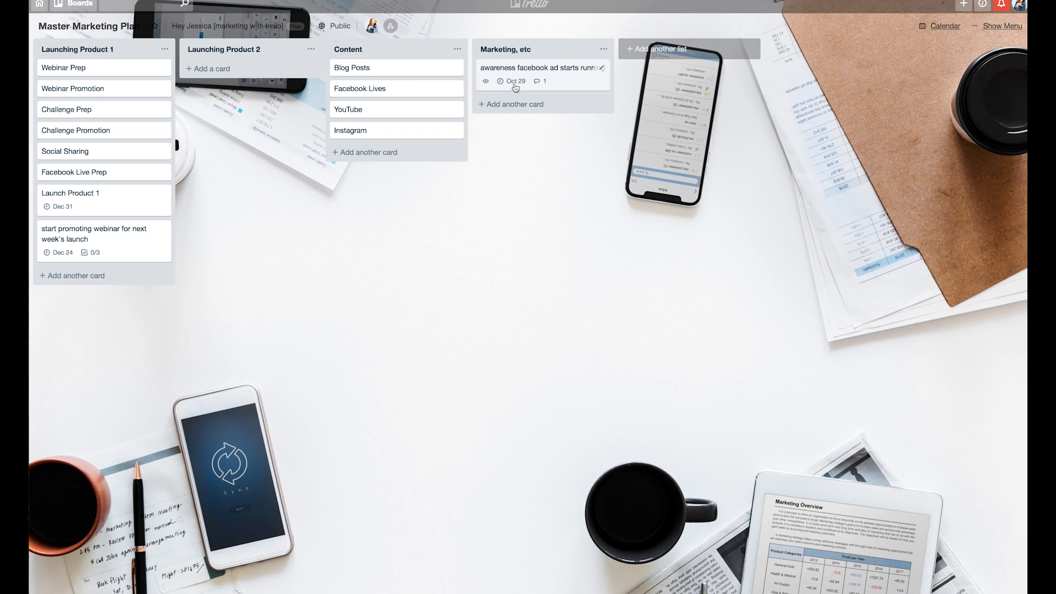
pyautogui.moveTo(516, 88)
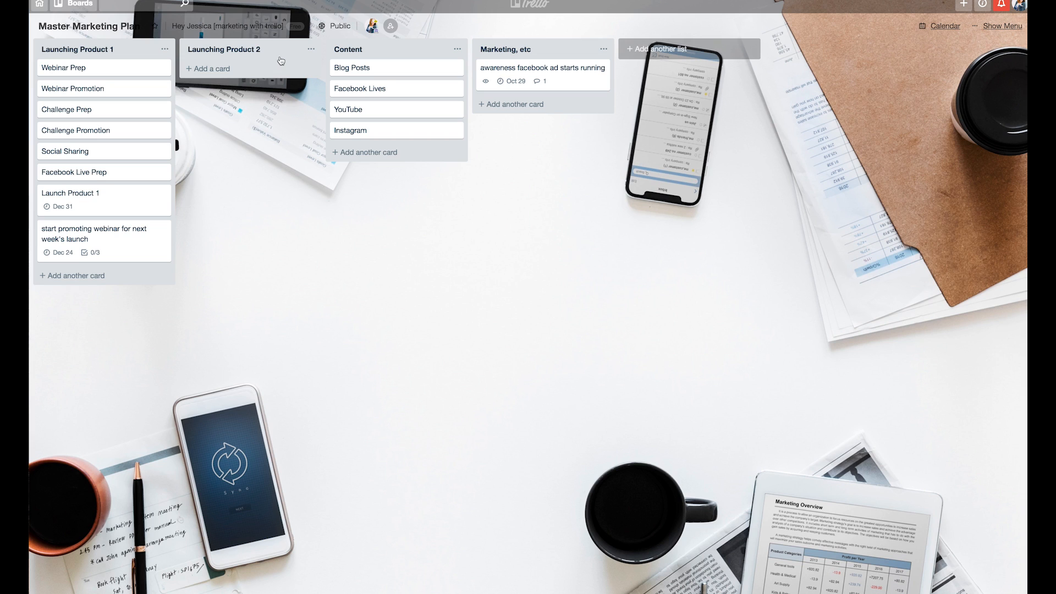
pyautogui.click(516, 110)
pyautogui.write('Ad running for')
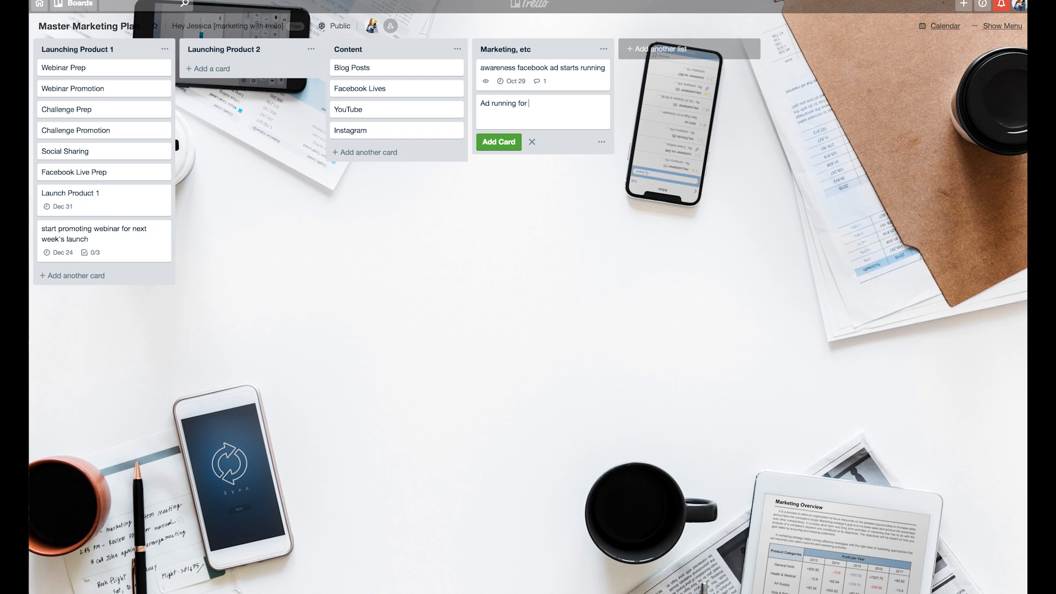
pyautogui.write('$1 trial for membership')
pyautogui.press('Return')
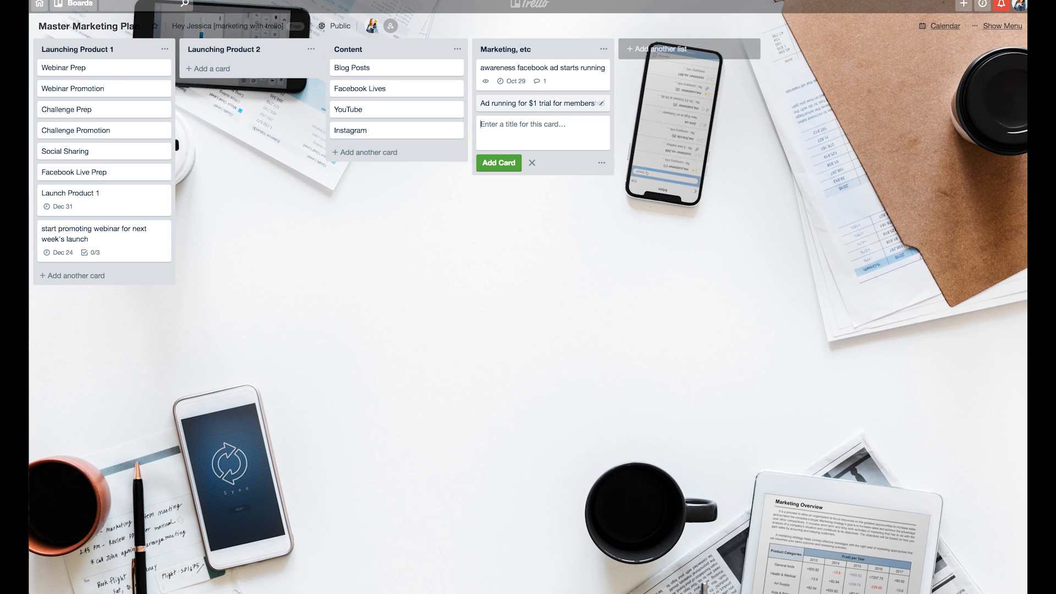
pyautogui.click(532, 162)
# Step: Set the due date of the "Ad running for $1 trial for membership" card to 12/5/2018
pyautogui.click(497, 103)
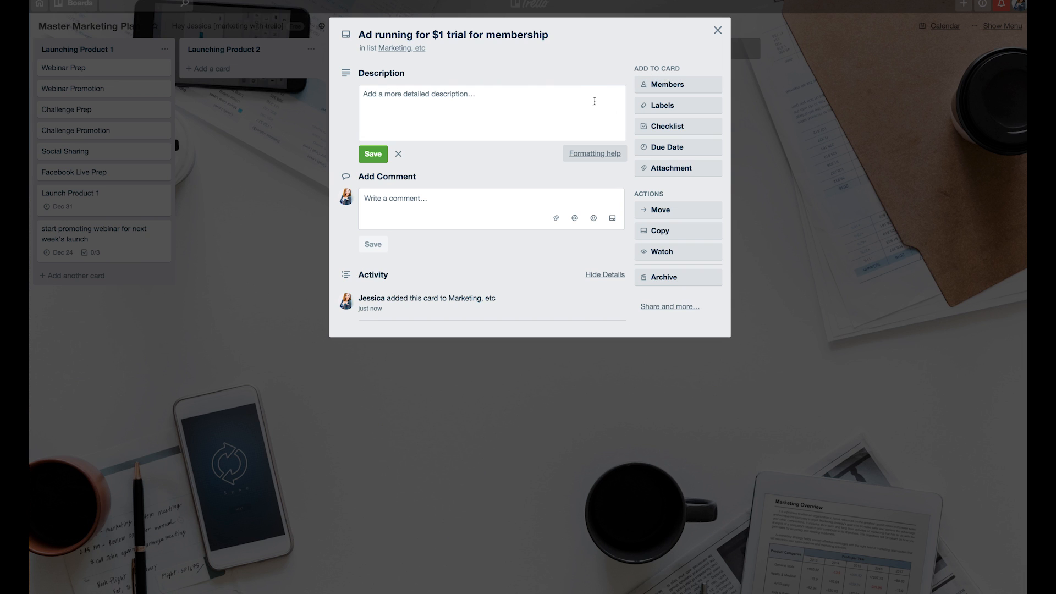
pyautogui.click(655, 146)
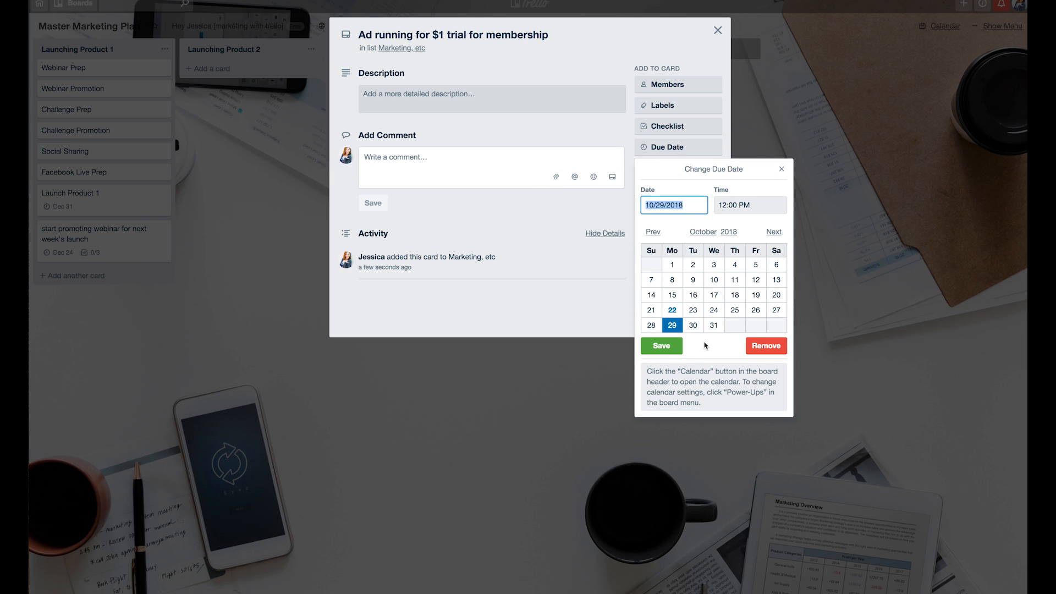
pyautogui.click(774, 232)
pyautogui.click(774, 232)
pyautogui.click(714, 280)
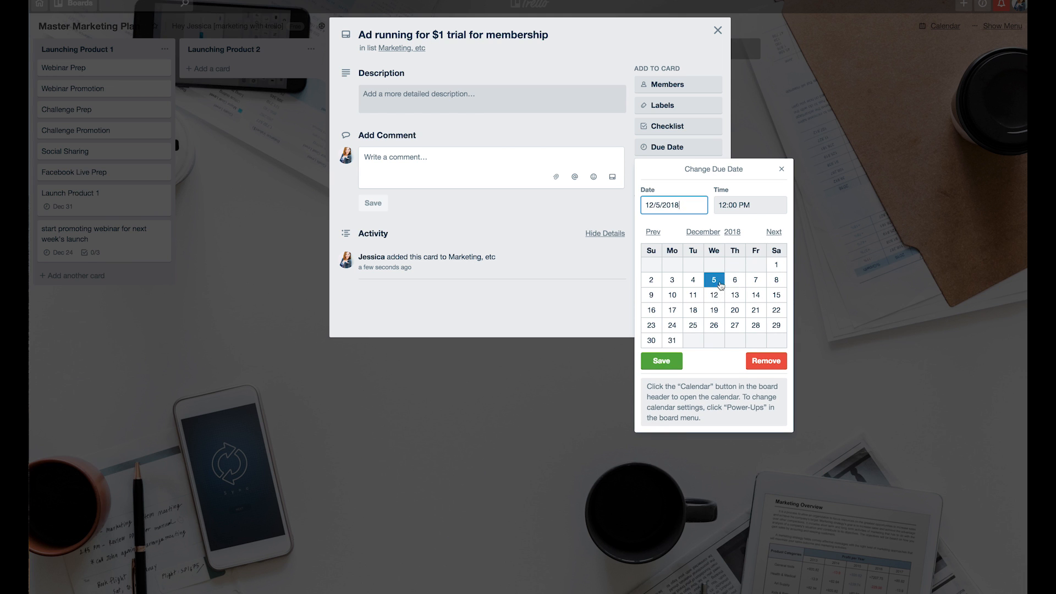
pyautogui.click(661, 361)
pyautogui.click(718, 30)
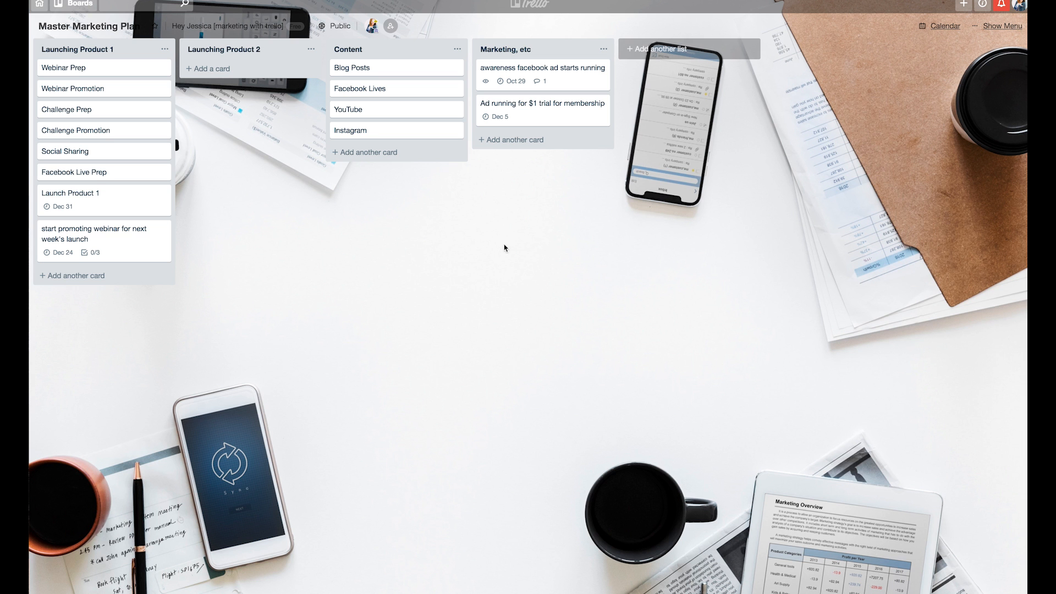
pyautogui.press('l')
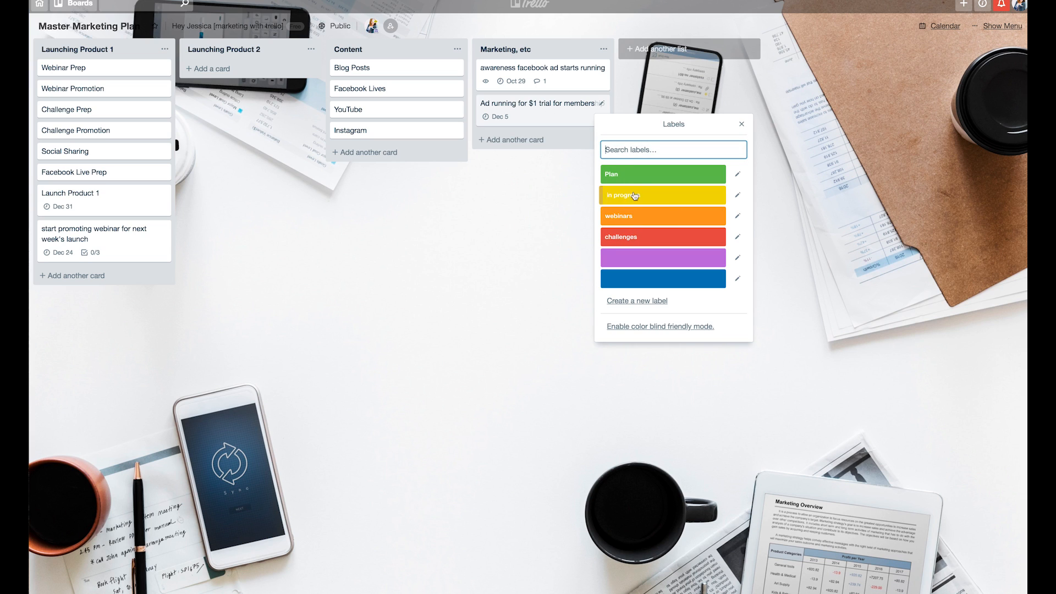
pyautogui.click(741, 123)
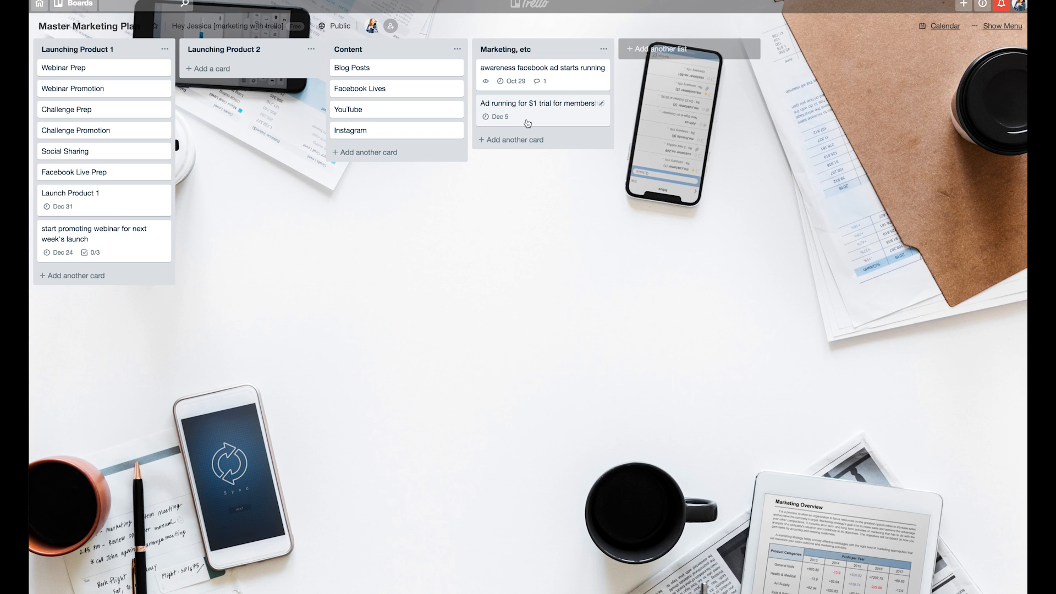